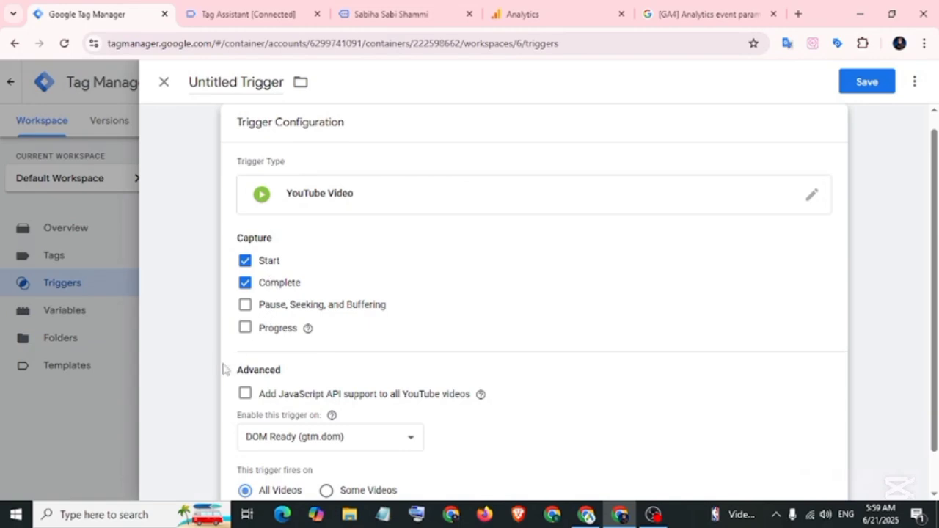
# Step: Set the YouTube Video trigger to also capture pause, seeking and buffering, plus progress at 10,50,75,90 percent
pyautogui.click(244, 304)
pyautogui.click(245, 328)
pyautogui.scroll(-2, 340, 235)
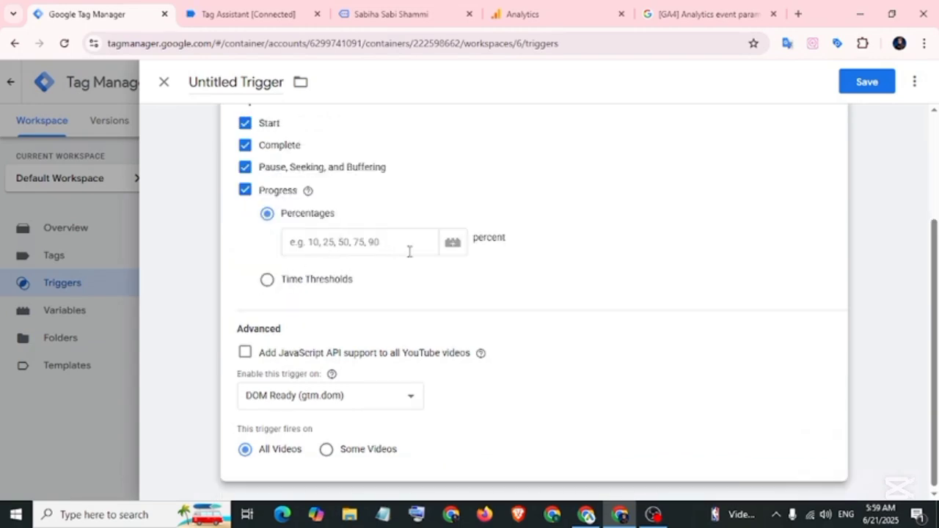
pyautogui.click(385, 241)
pyautogui.write('10,50,75,90')
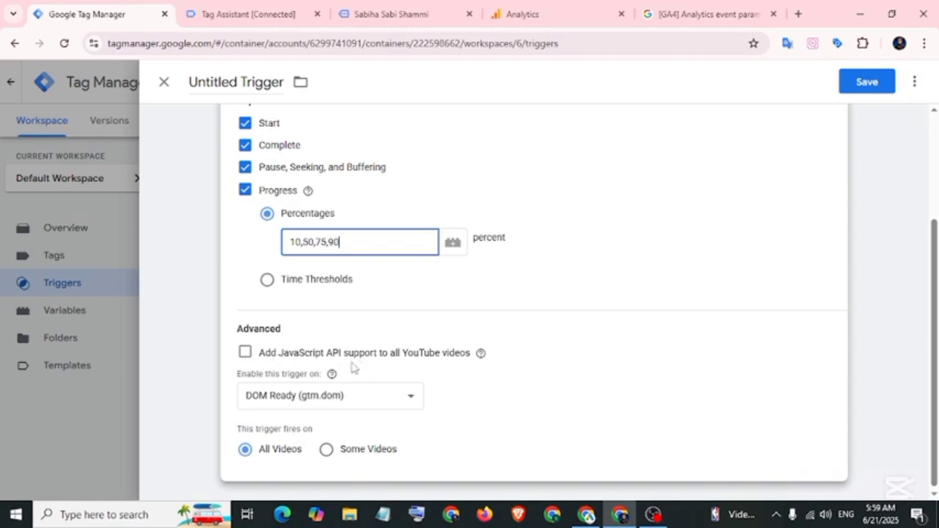
# Step: Add JavaScript API support to all YouTube videos, name the trigger GA4-YT-Video Status and save it
pyautogui.click(245, 352)
pyautogui.scroll(2, 245, 353)
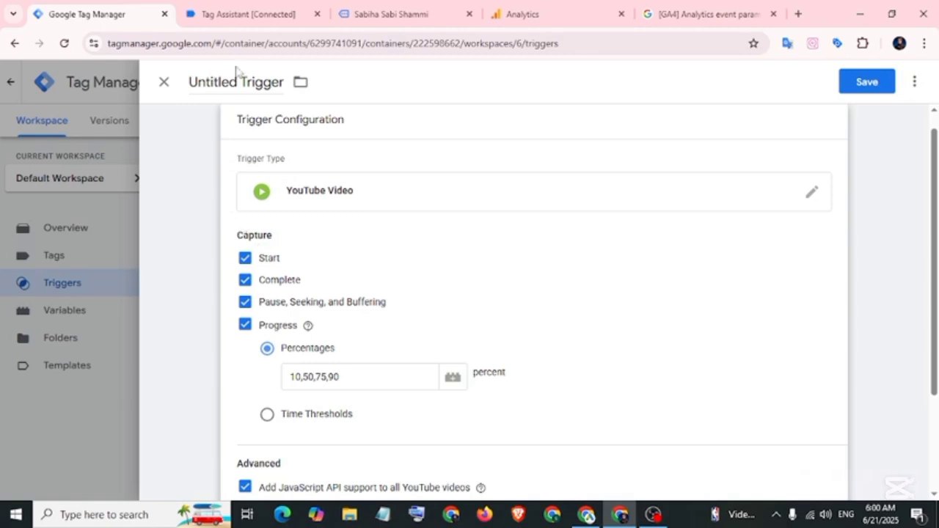
pyautogui.click(236, 76)
pyautogui.write('GA4-YT-Video Status')
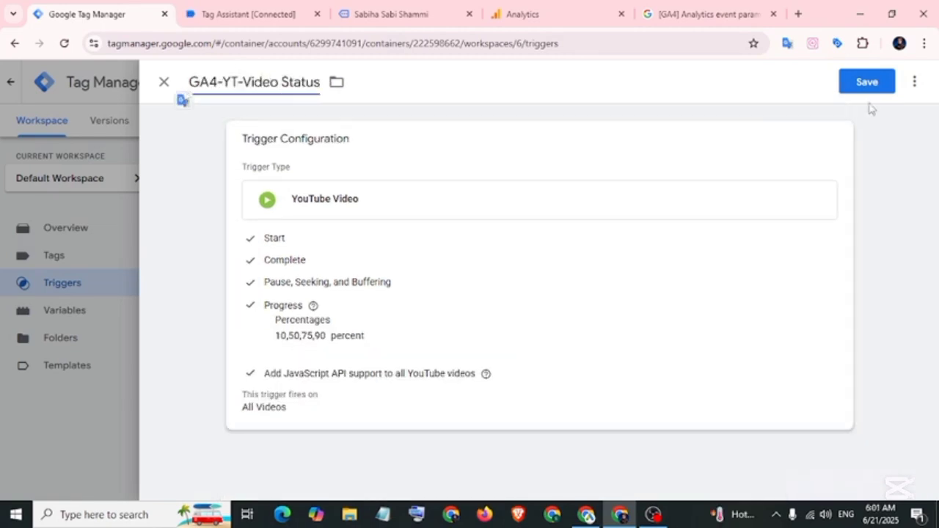
pyautogui.click(863, 88)
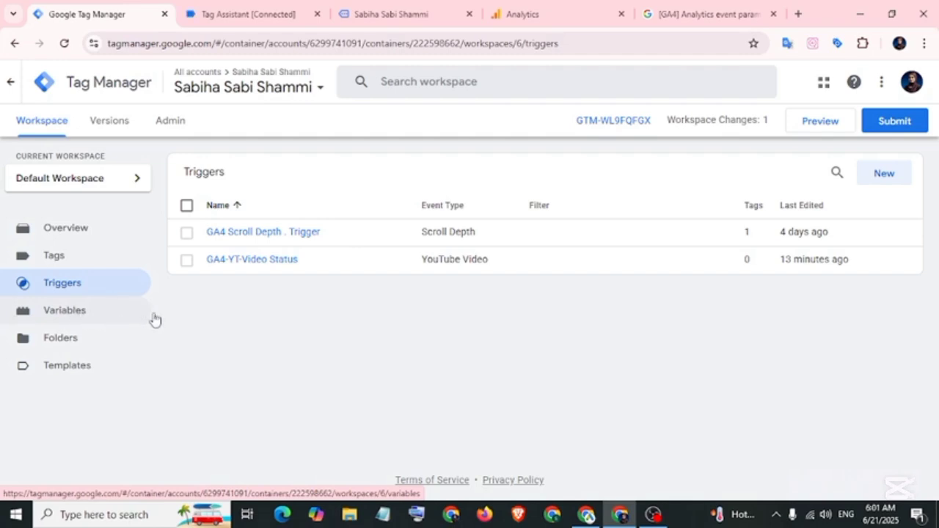
# Step: Review the video entries in the built-in variables configuration, switching Video Provider off and back on
pyautogui.click(80, 317)
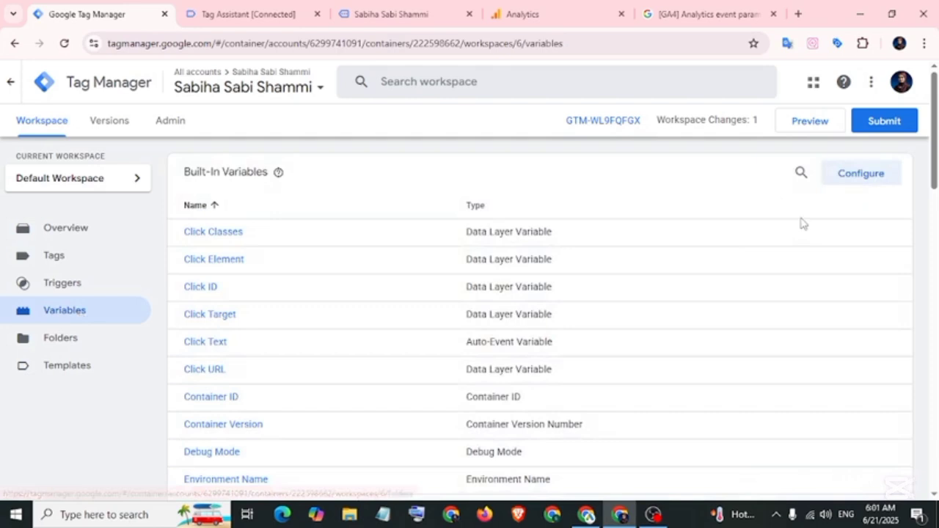
pyautogui.click(851, 173)
pyautogui.scroll(-6, 703, 254)
pyautogui.scroll(-8, 703, 254)
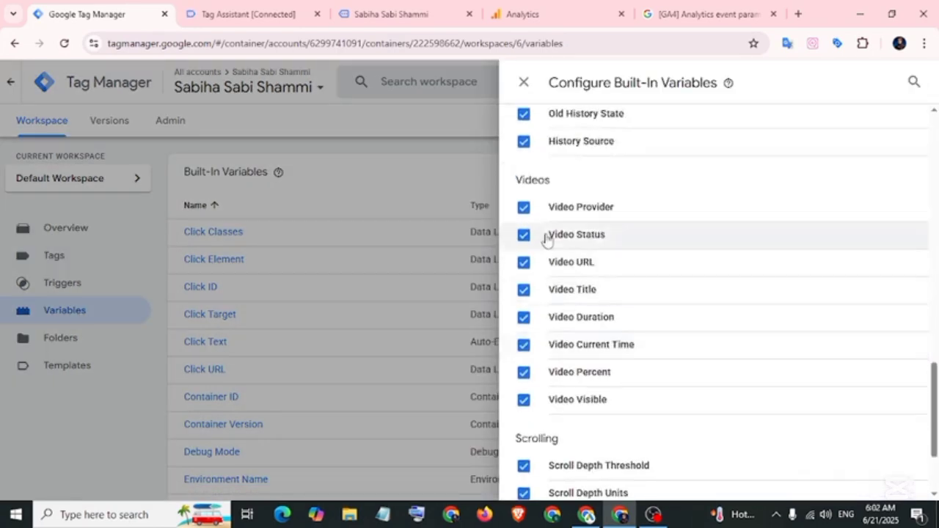
pyautogui.click(524, 207)
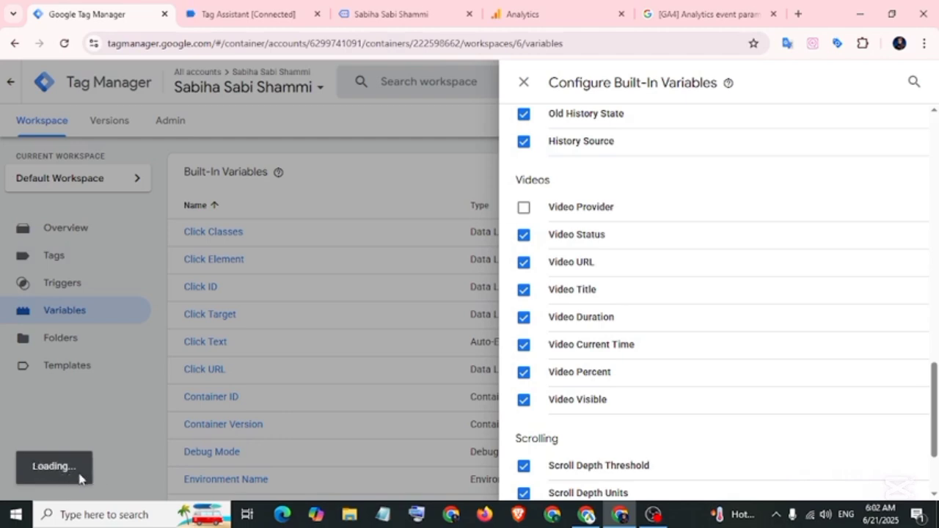
pyautogui.click(523, 207)
pyautogui.click(523, 82)
# Step: Start a preview of the container in Tag Assistant and continue to the connected site's debug summary
pyautogui.click(822, 126)
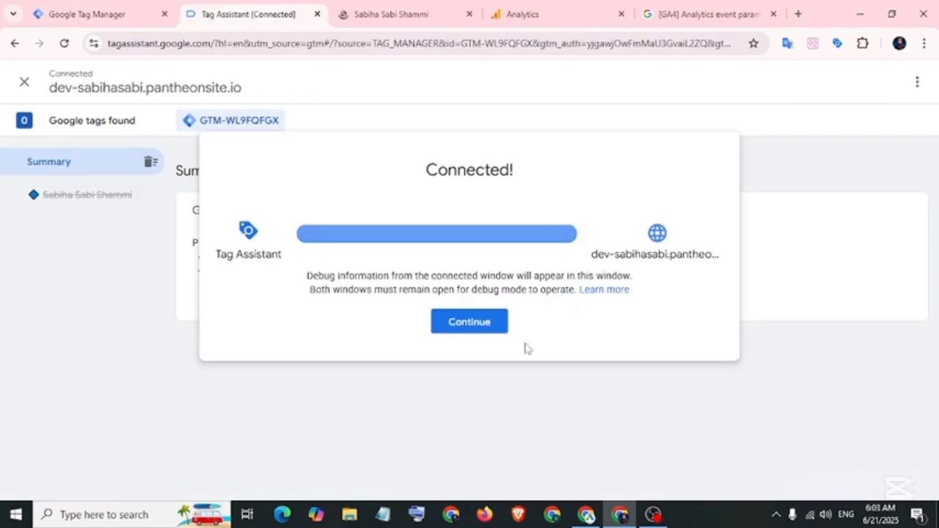
pyautogui.click(497, 330)
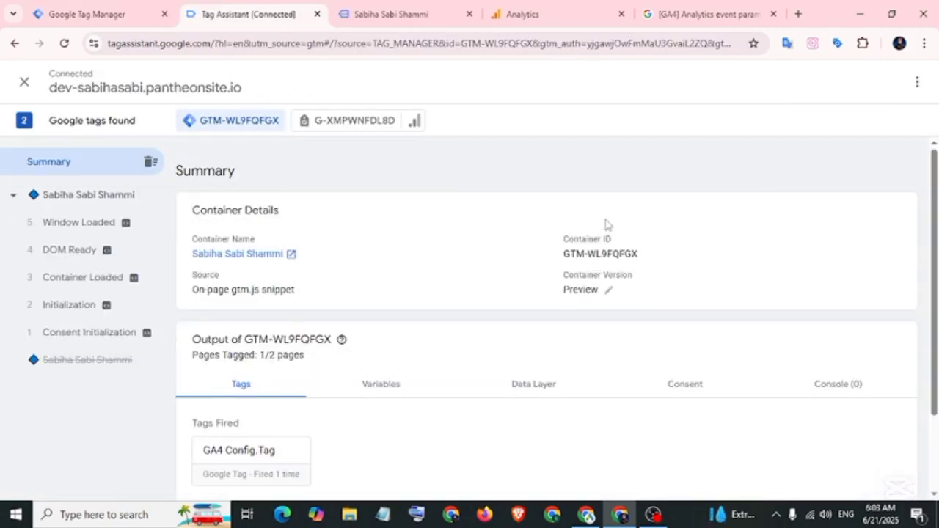
# Step: Switch to Google Analytics and open the website's web stream details from the property's data streams
pyautogui.click(552, 15)
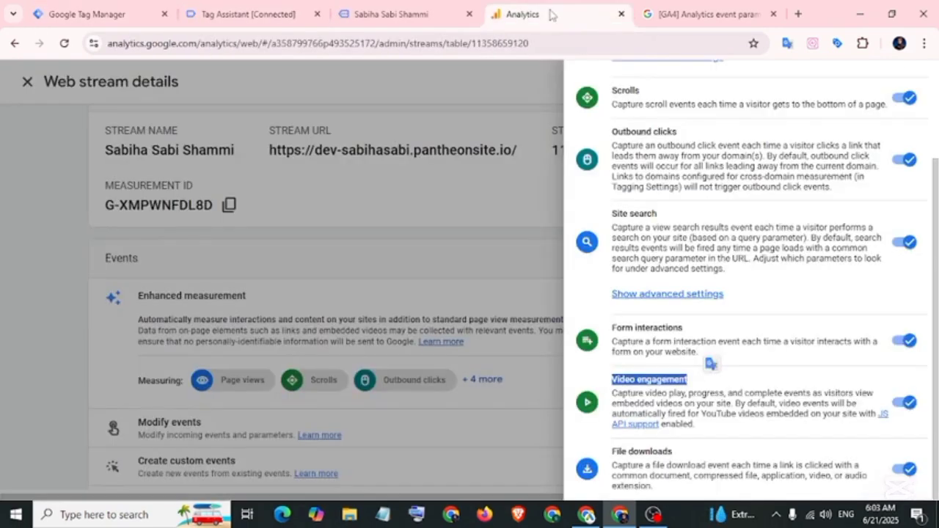
pyautogui.click(19, 472)
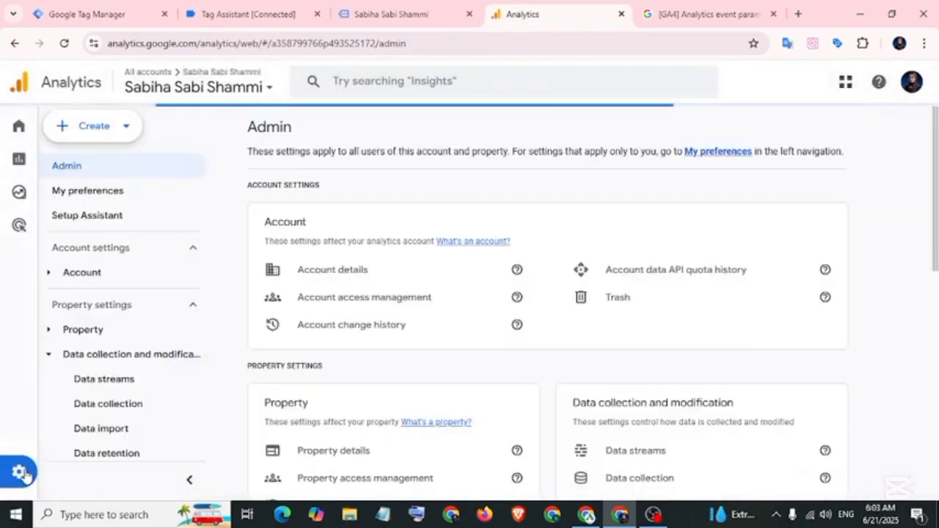
pyautogui.scroll(-2, 653, 389)
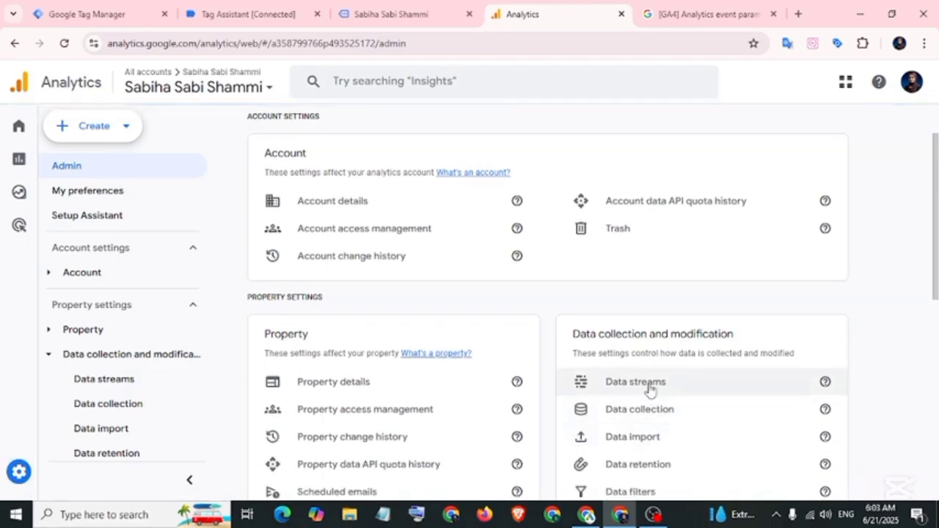
pyautogui.click(649, 387)
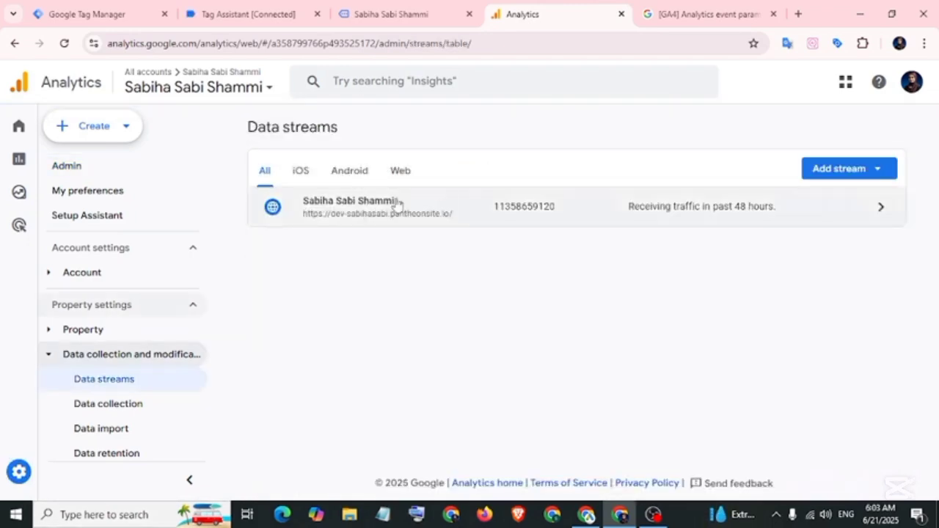
pyautogui.click(373, 208)
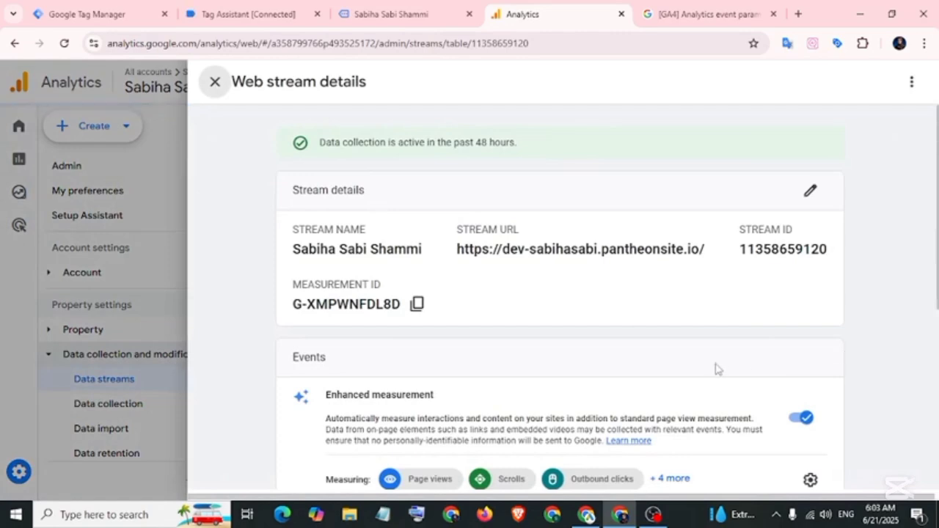
# Step: Turn off Video engagement in the web stream's enhanced measurement settings and save the change
pyautogui.scroll(-5, 813, 457)
pyautogui.scroll(3, 799, 371)
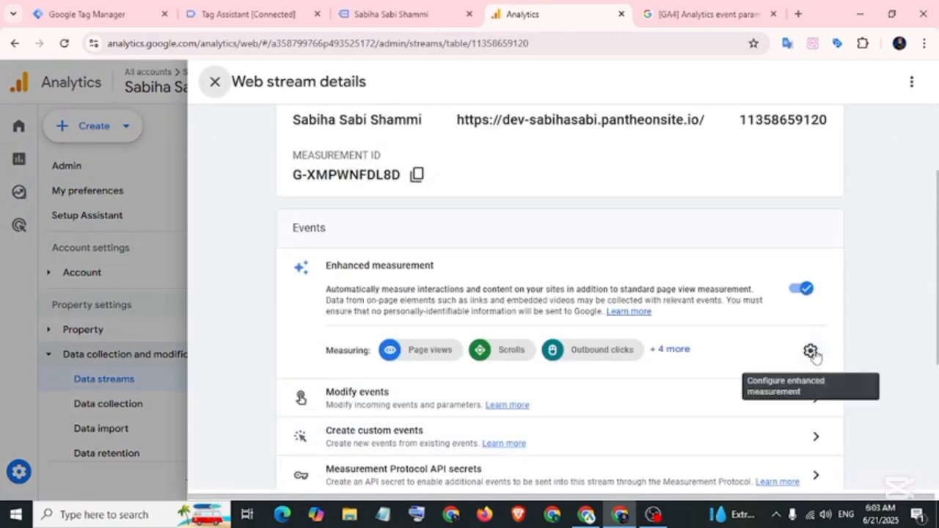
pyautogui.click(811, 353)
pyautogui.scroll(-3, 725, 357)
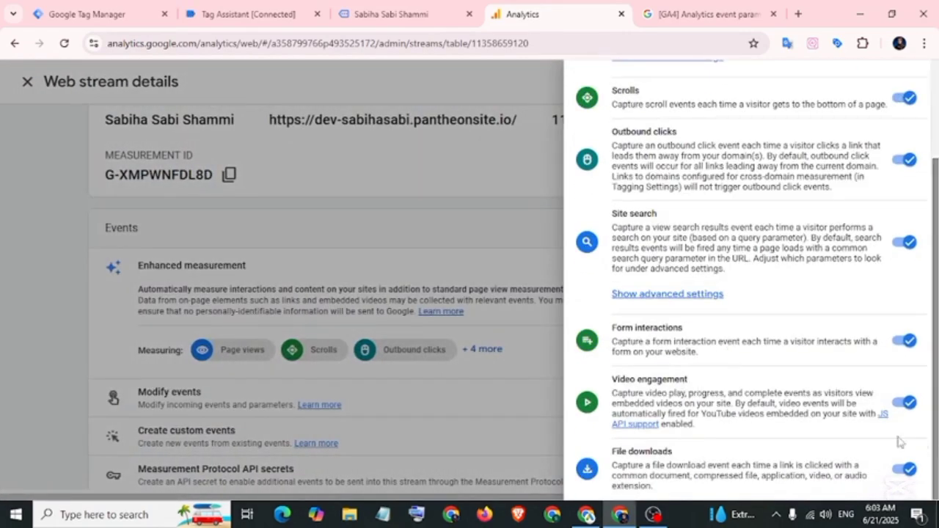
pyautogui.click(899, 406)
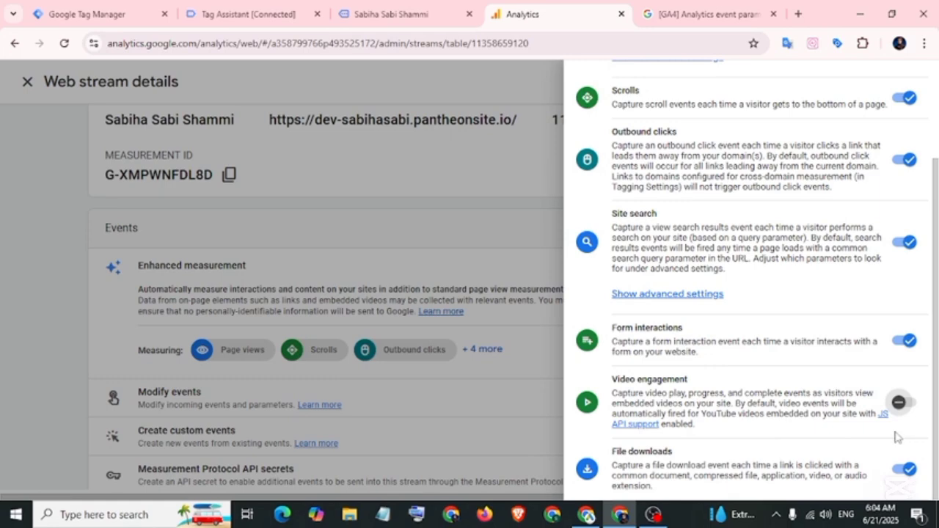
pyautogui.scroll(2, 937, 169)
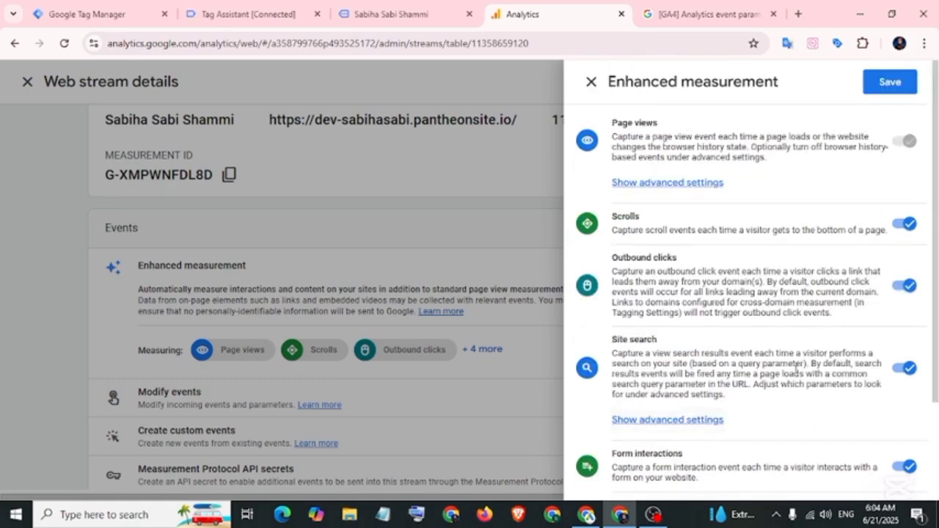
pyautogui.click(889, 82)
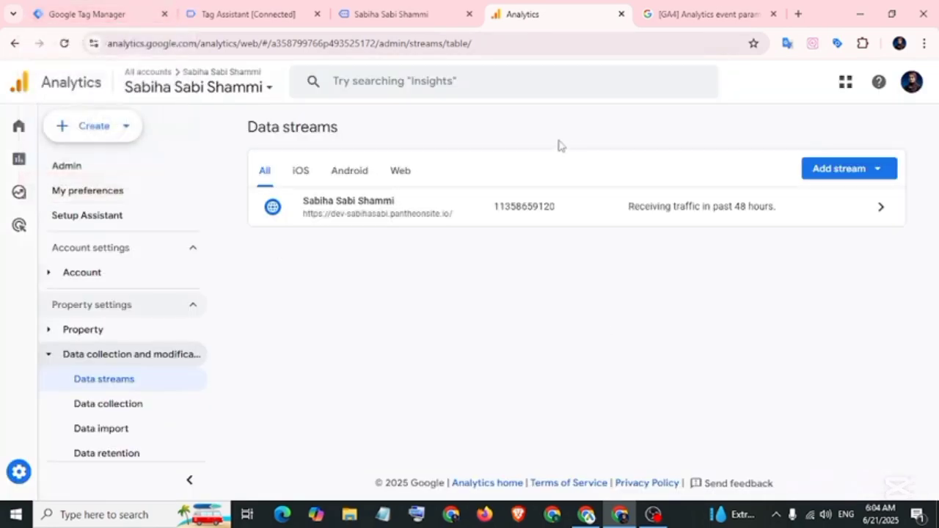
# Step: Switch to Google Tag Manager and create a new tag of type Google Analytics: GA4 Event
pyautogui.click(113, 12)
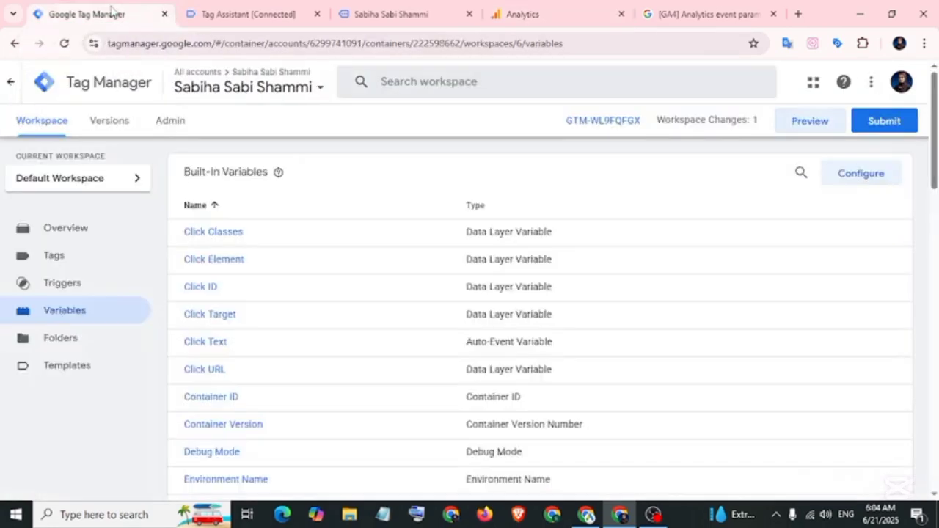
pyautogui.click(59, 257)
pyautogui.click(891, 179)
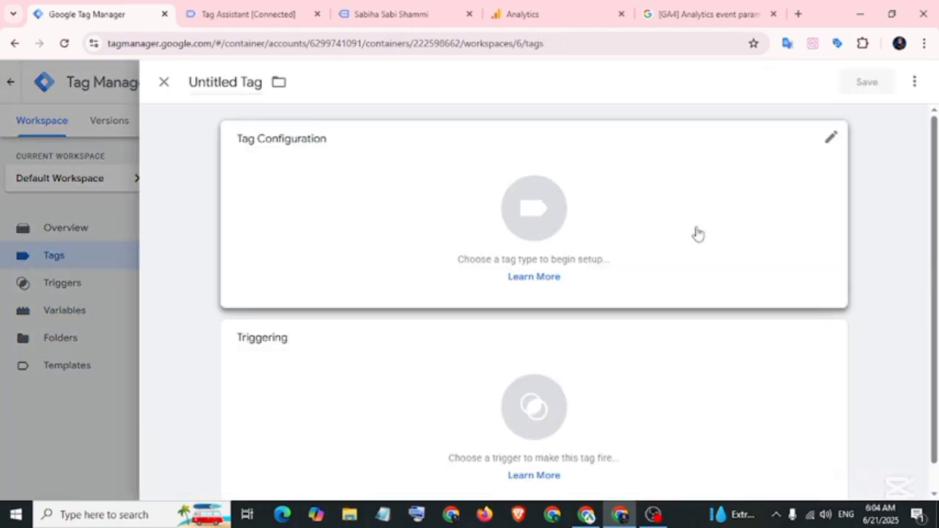
pyautogui.click(549, 225)
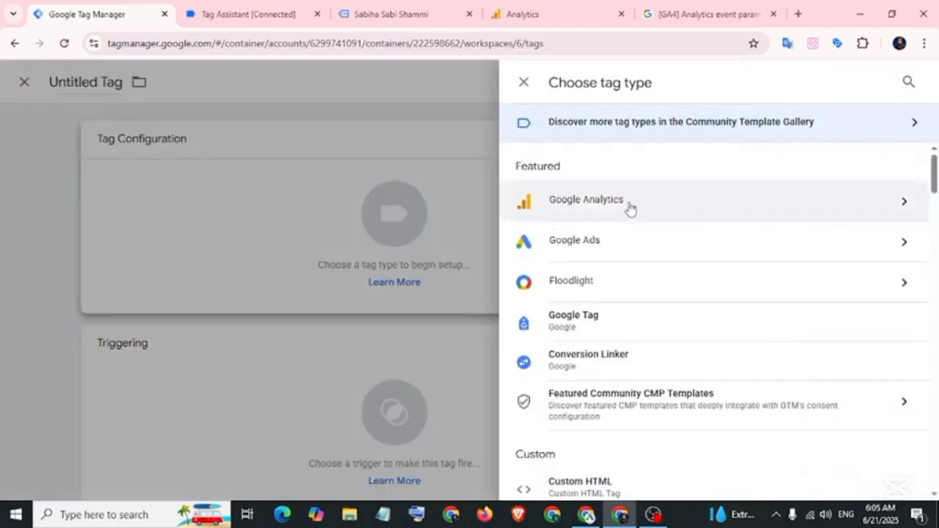
pyautogui.click(583, 201)
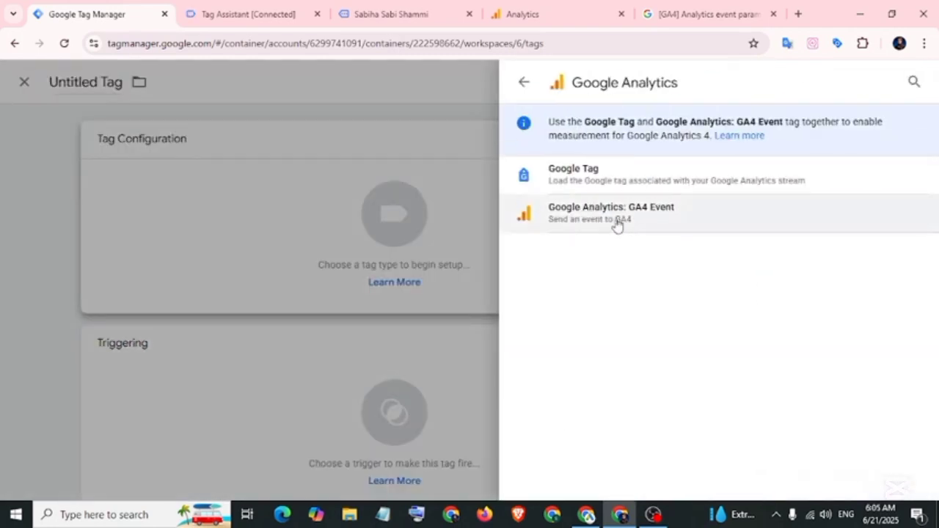
pyautogui.click(602, 212)
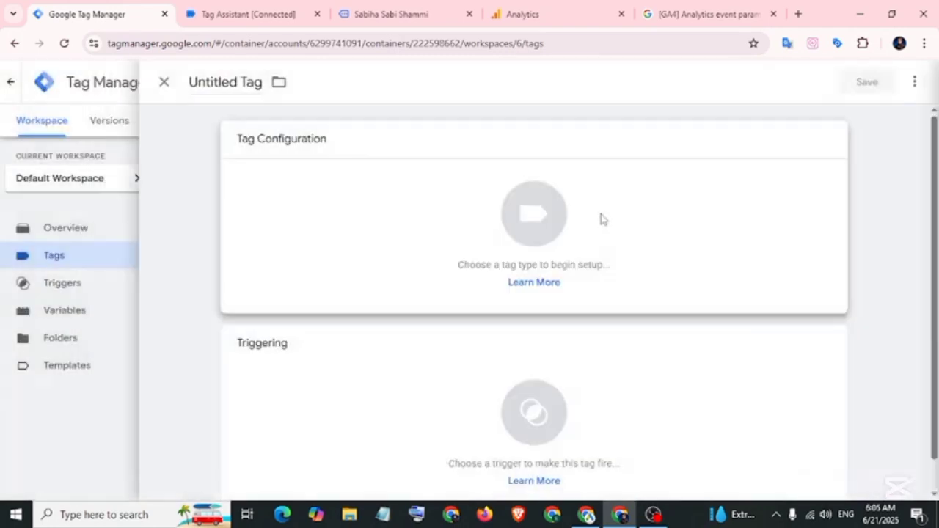
# Step: Look up the web stream's measurement ID in Google Analytics and enter it in the new tag
pyautogui.click(296, 267)
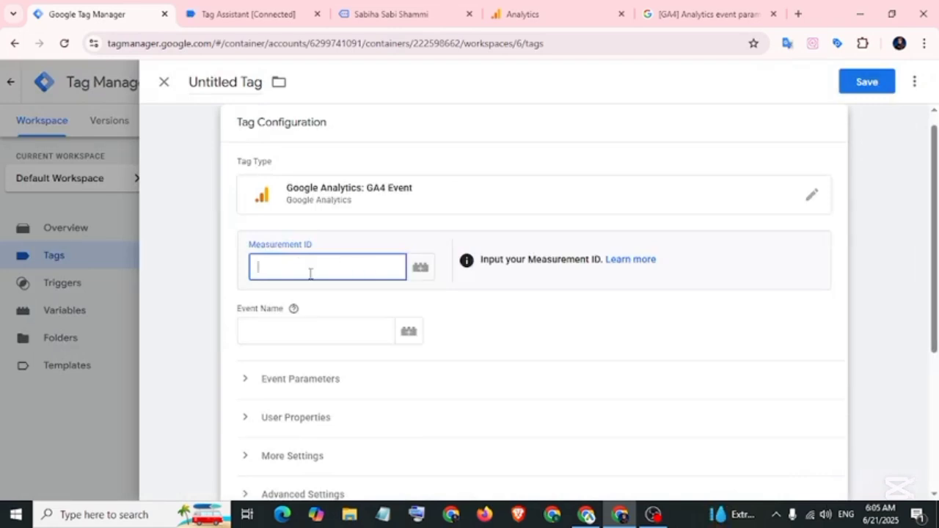
pyautogui.click(553, 16)
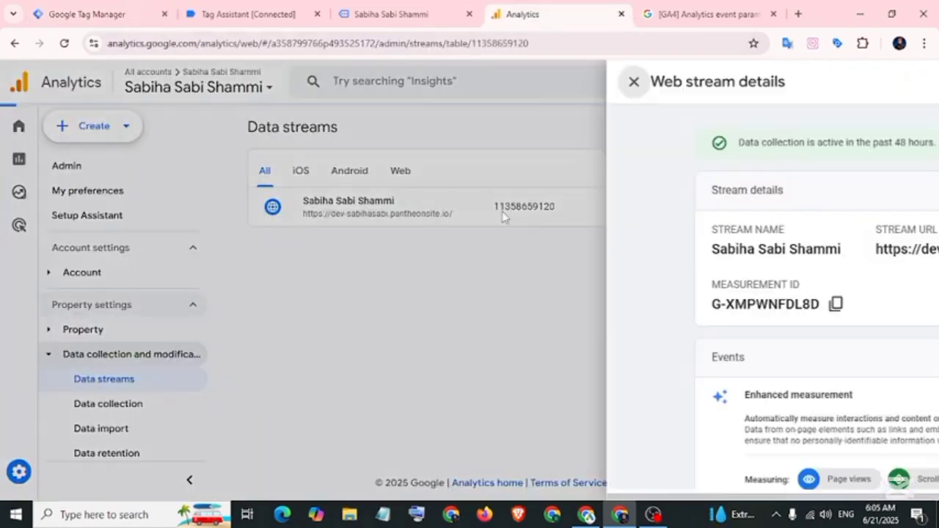
pyautogui.click(87, 14)
pyautogui.write('G-XMPWNFDL8D')
# Step: Set the tag's event name to video_{{Video Status}}, inserting the built-in Video Status variable after the prefix
pyautogui.click(259, 336)
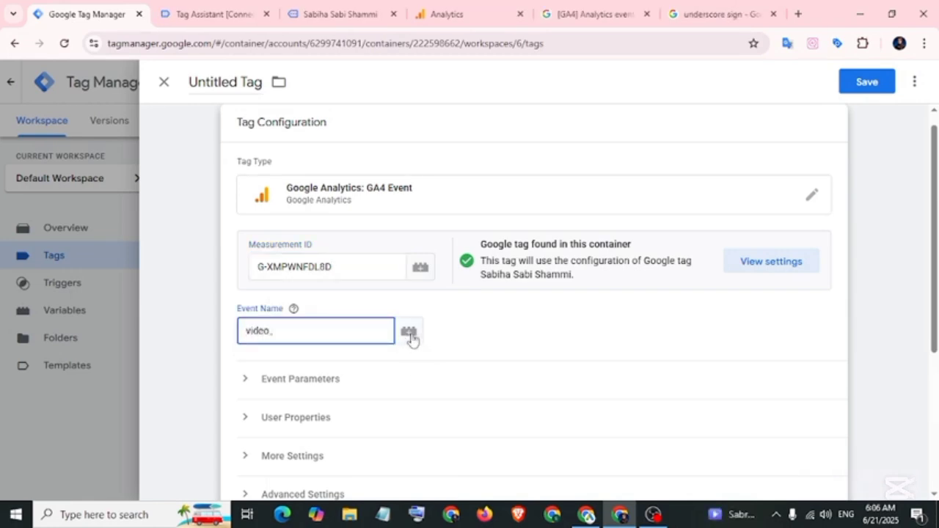
pyautogui.click(409, 332)
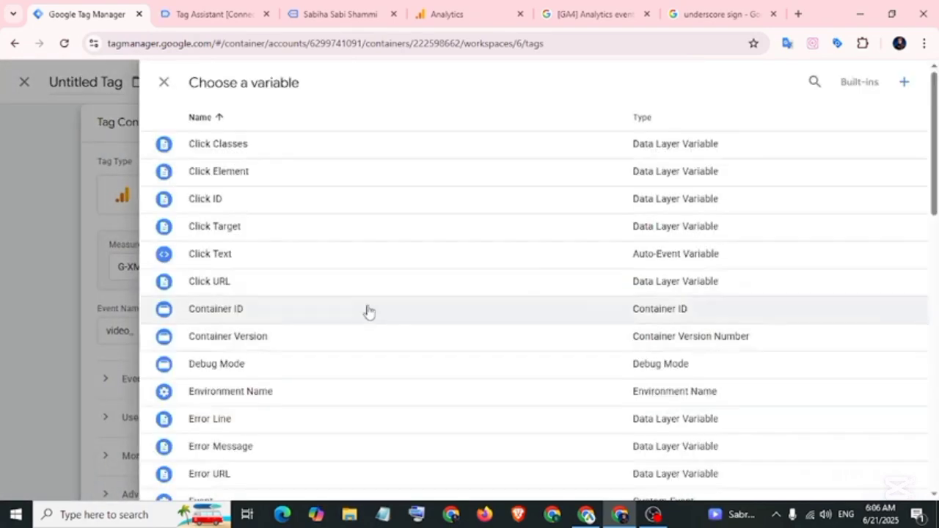
pyautogui.scroll(-10, 310, 325)
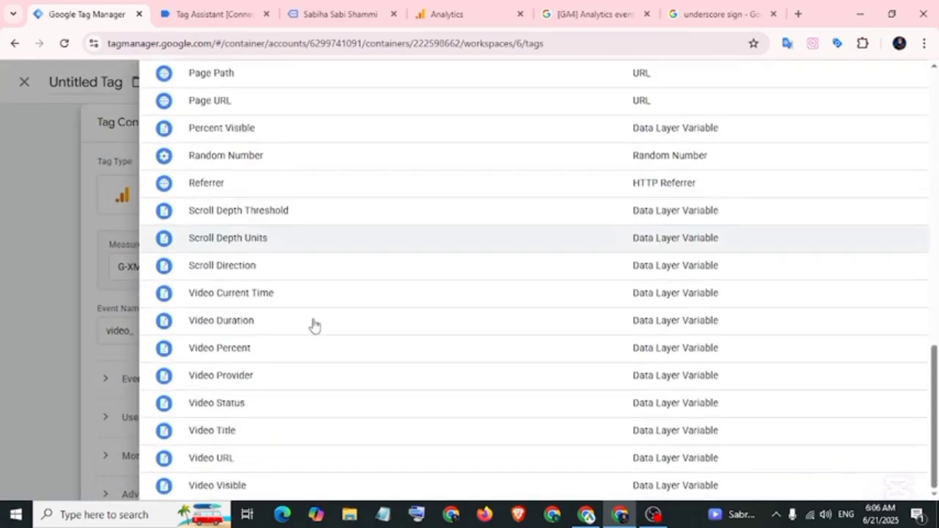
pyautogui.click(198, 404)
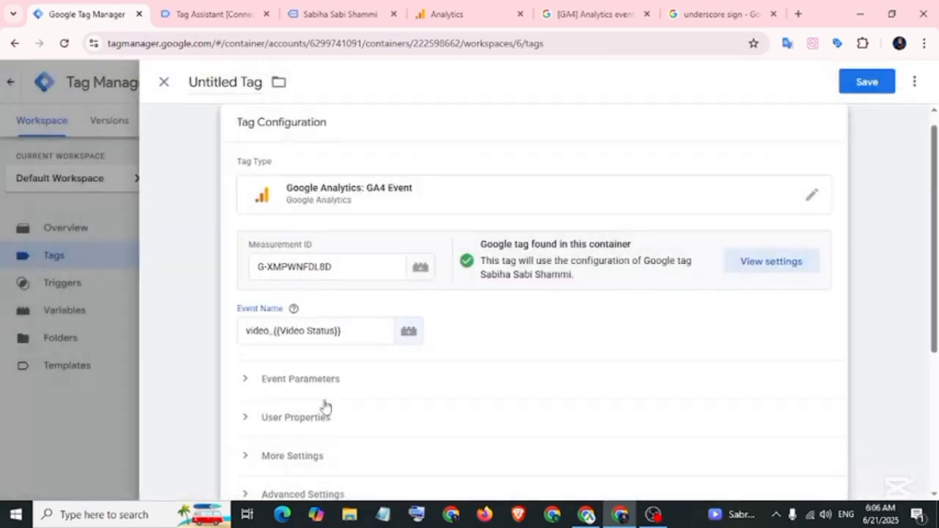
# Step: Expand the tag's event parameters and add one empty parameter row
pyautogui.click(245, 311)
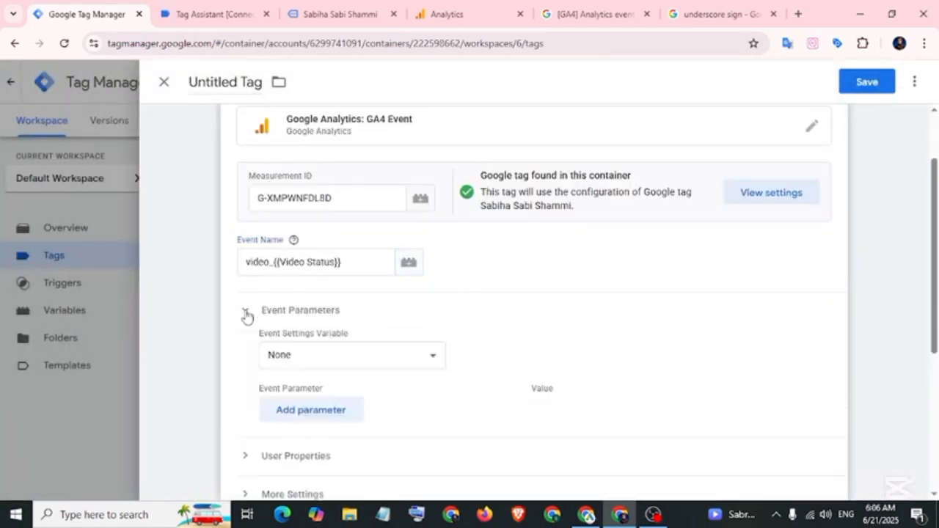
pyautogui.scroll(-2, 455, 334)
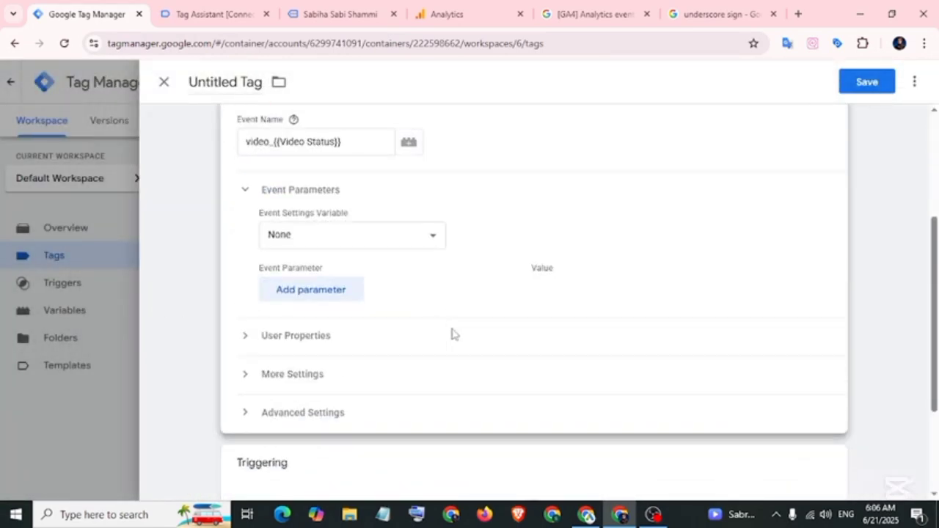
pyautogui.click(338, 276)
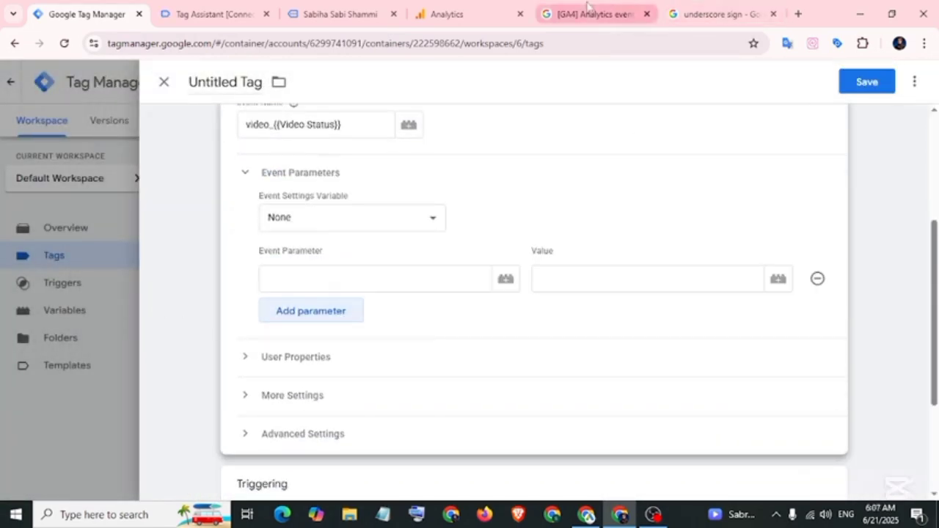
# Step: Examine the video parameter names in the Google Analytics Help table of GA4 event parameters
pyautogui.click(591, 13)
pyautogui.moveTo(102, 277); pyautogui.dragTo(459, 272)
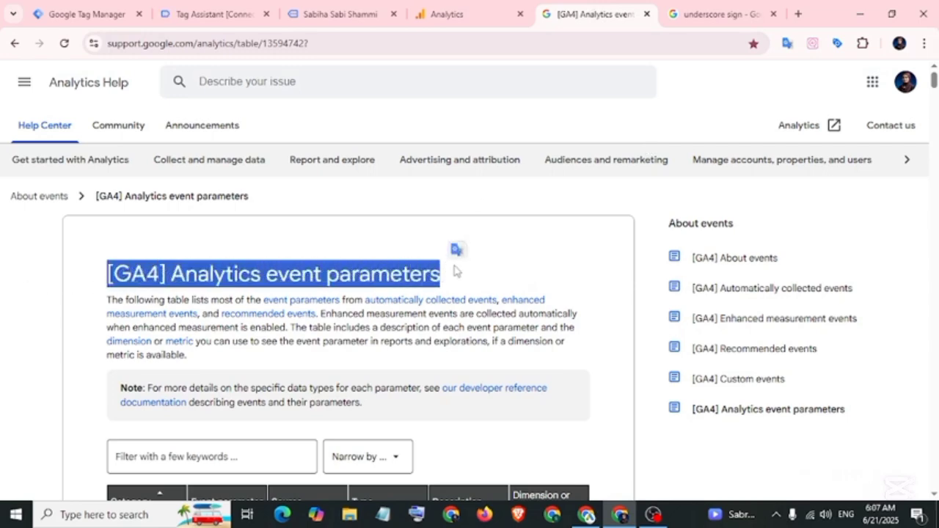
pyautogui.scroll(-20, 456, 271)
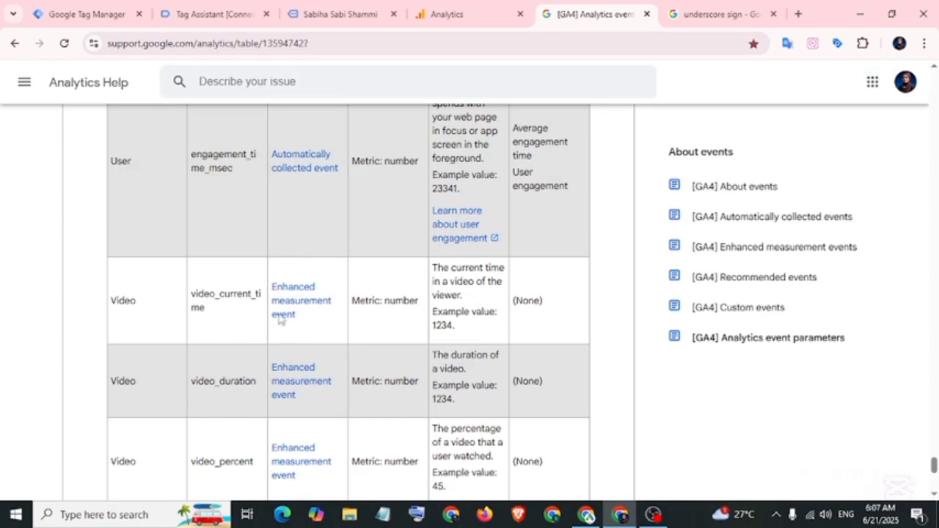
pyautogui.scroll(-1, 273, 327)
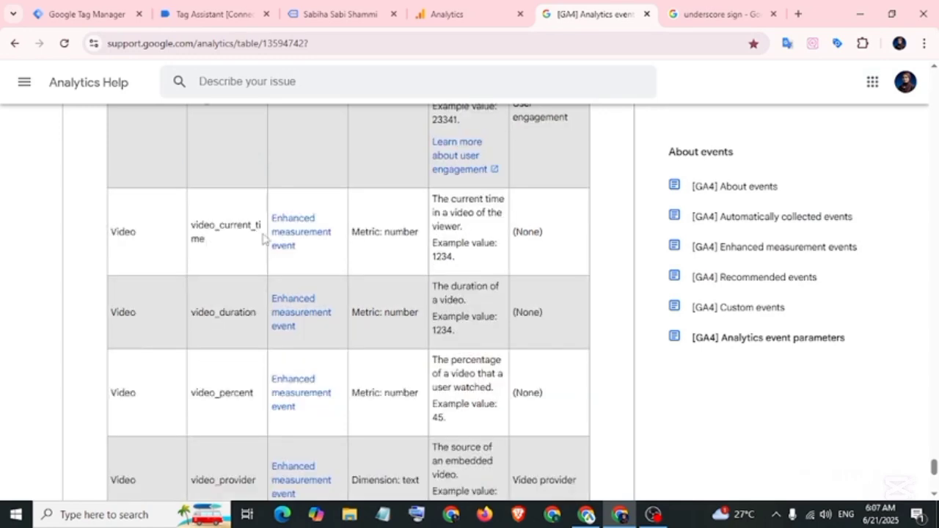
pyautogui.scroll(-2, 245, 328)
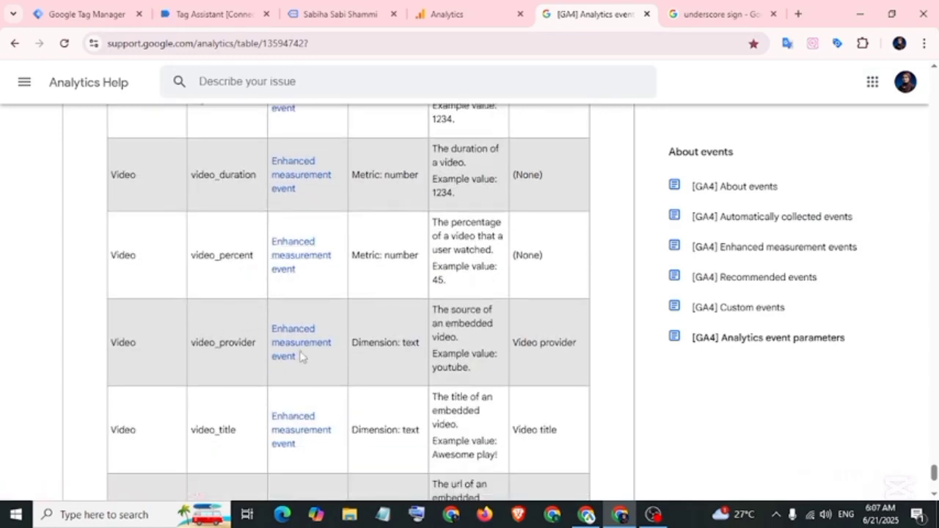
pyautogui.scroll(-3, 299, 357)
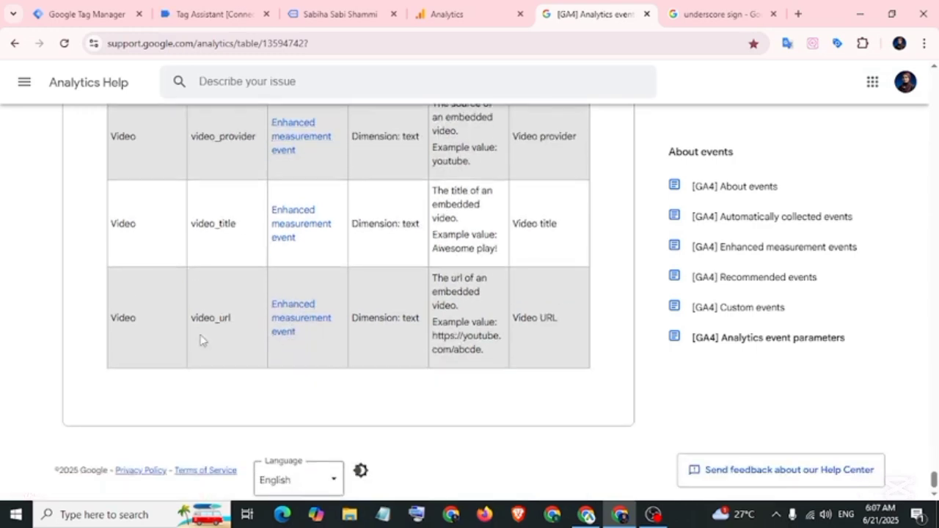
pyautogui.scroll(5, 248, 332)
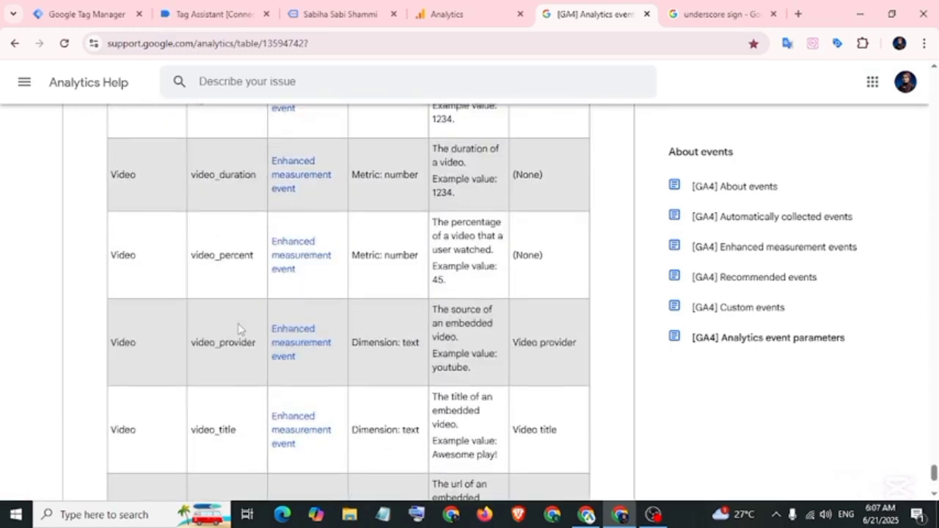
pyautogui.scroll(-3, 237, 323)
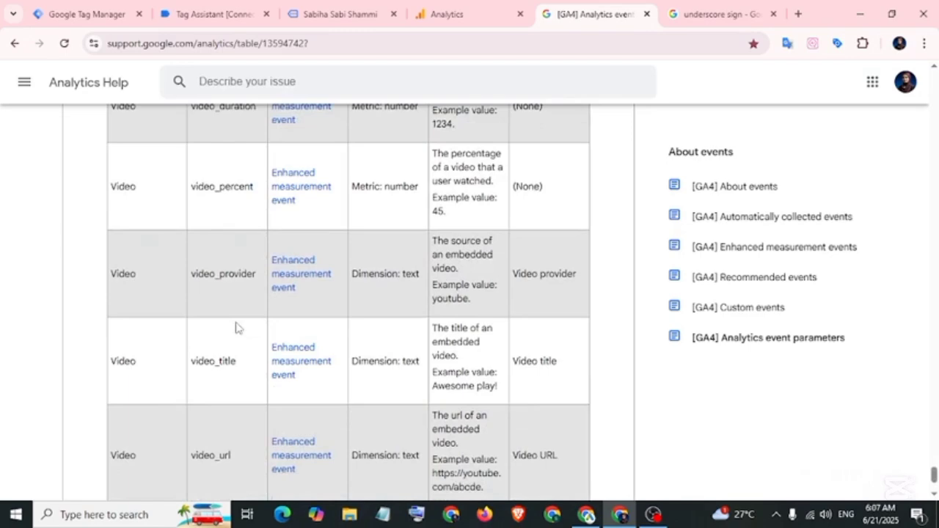
pyautogui.scroll(5, 236, 328)
pyautogui.scroll(-1, 231, 327)
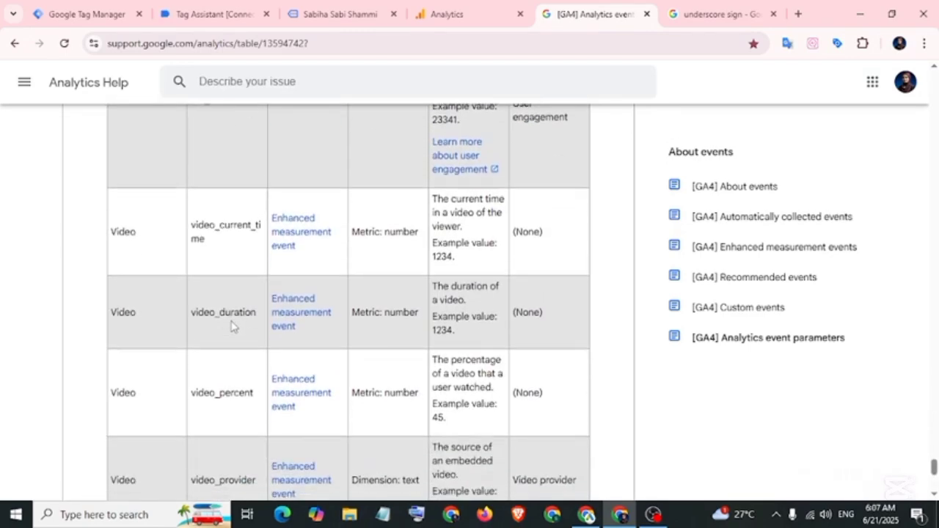
# Step: Back in Google Tag Manager, enter the event parameter names video_current_time, video_duration, video_percent, video_provider, video_title and video_url in the new tag
pyautogui.doubleClick(224, 294)
pyautogui.doubleClick(222, 325)
pyautogui.doubleClick(221, 274)
pyautogui.click(774, 14)
pyautogui.click(87, 14)
pyautogui.click(319, 188)
pyautogui.write('video_provider')
pyautogui.click(319, 228)
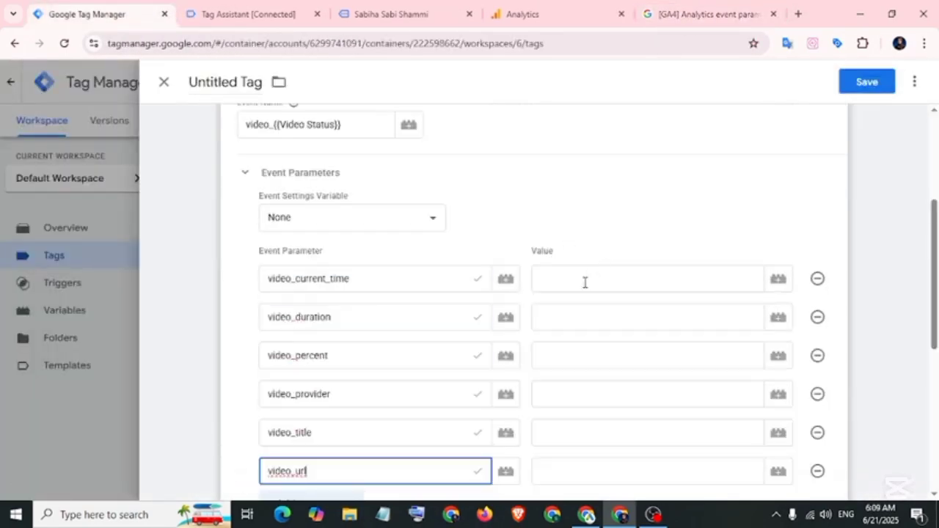
# Step: Assign the built-in variables Video Current Time and Video Duration as values of the video_current_time and video_duration parameters
pyautogui.click(802, 290)
pyautogui.click(778, 281)
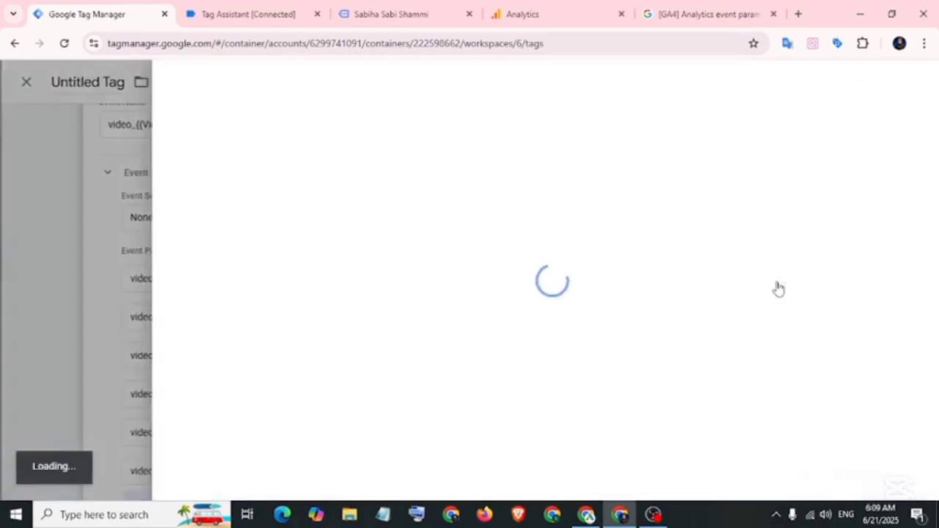
pyautogui.scroll(-11, 355, 288)
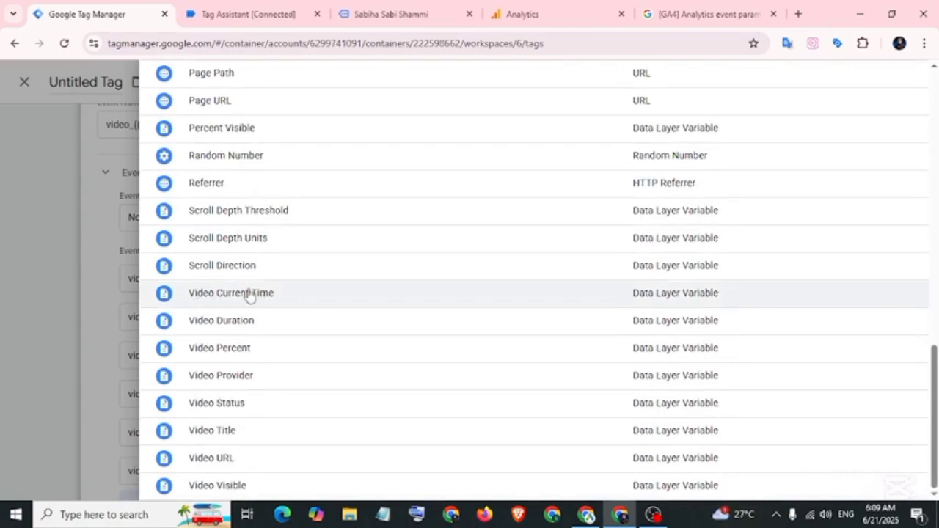
pyautogui.click(248, 293)
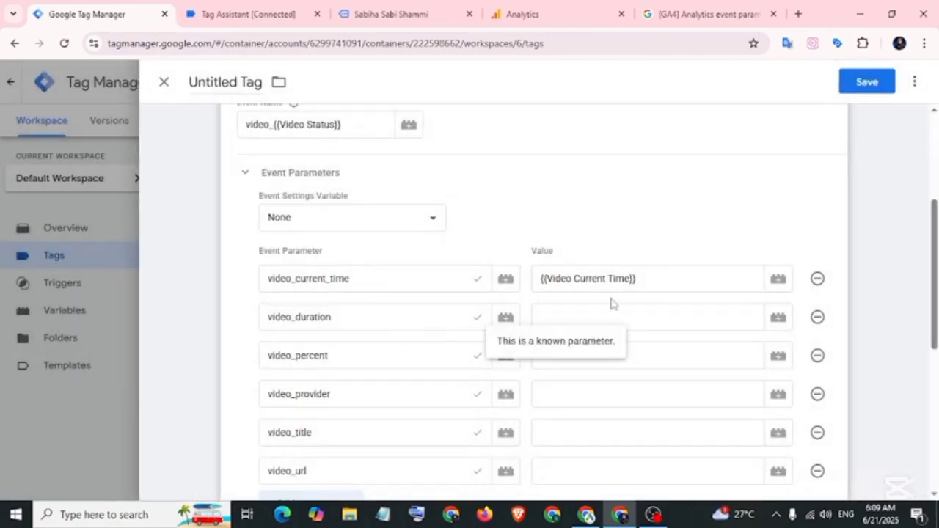
pyautogui.click(679, 322)
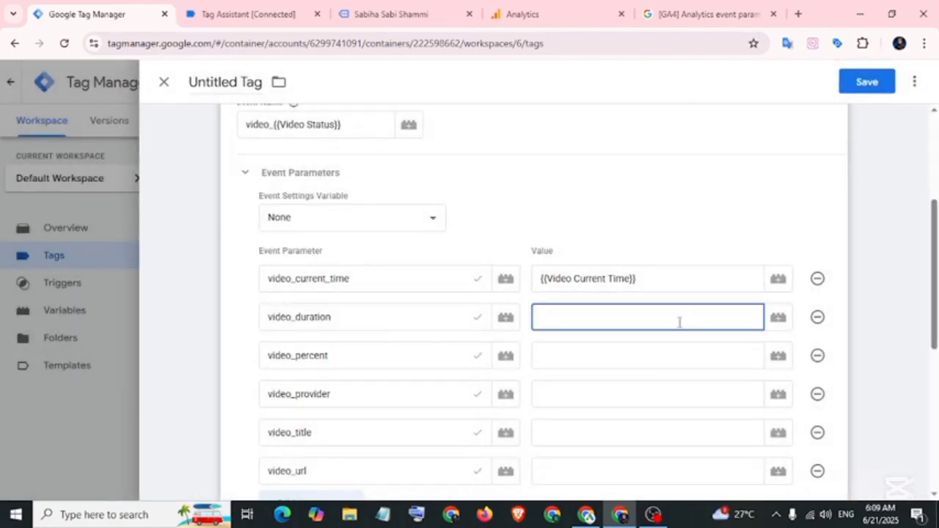
pyautogui.click(780, 321)
pyautogui.scroll(-10, 294, 374)
pyautogui.click(270, 389)
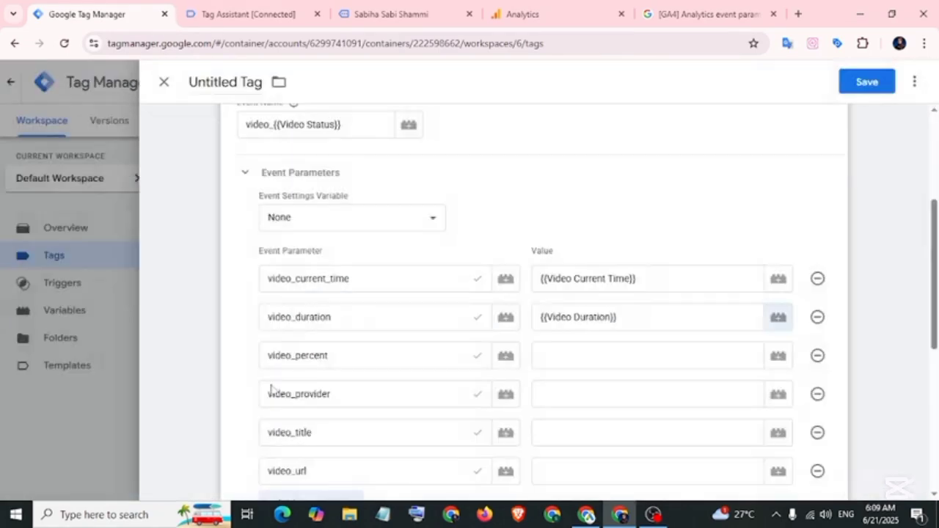
# Step: Assign the built-in variables Video Percent and Video Provider as values of the video_percent and video_provider parameters
pyautogui.click(779, 358)
pyautogui.scroll(-10, 301, 381)
pyautogui.click(296, 411)
pyautogui.click(779, 396)
pyautogui.scroll(-10, 309, 374)
pyautogui.click(294, 432)
# Step: Assign the built-in variables Video Title and Video URL as values of the video_title and video_url parameters
pyautogui.click(779, 433)
pyautogui.click(286, 453)
pyautogui.click(778, 264)
pyautogui.scroll(-10, 275, 385)
pyautogui.click(274, 470)
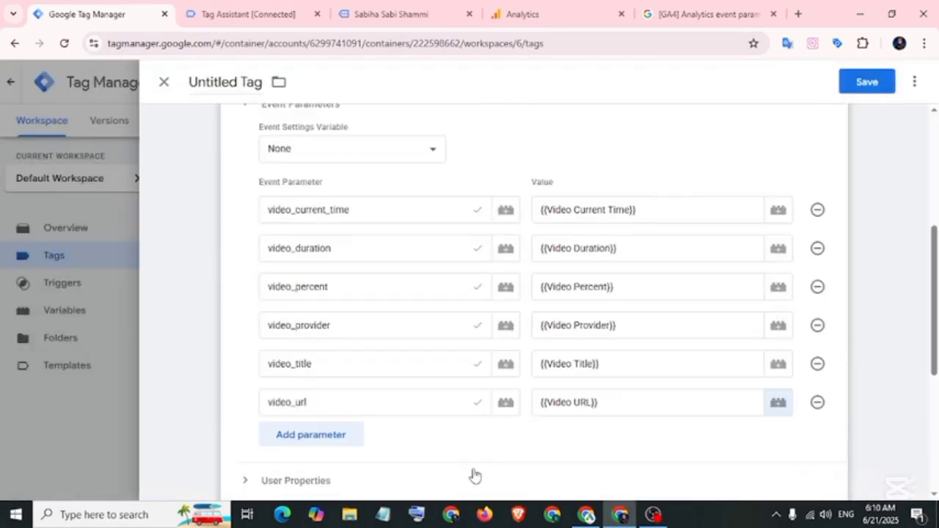
# Step: Add the YouTube Video trigger GA4-YT-Video Status as the tag's firing trigger
pyautogui.scroll(1, 439, 328)
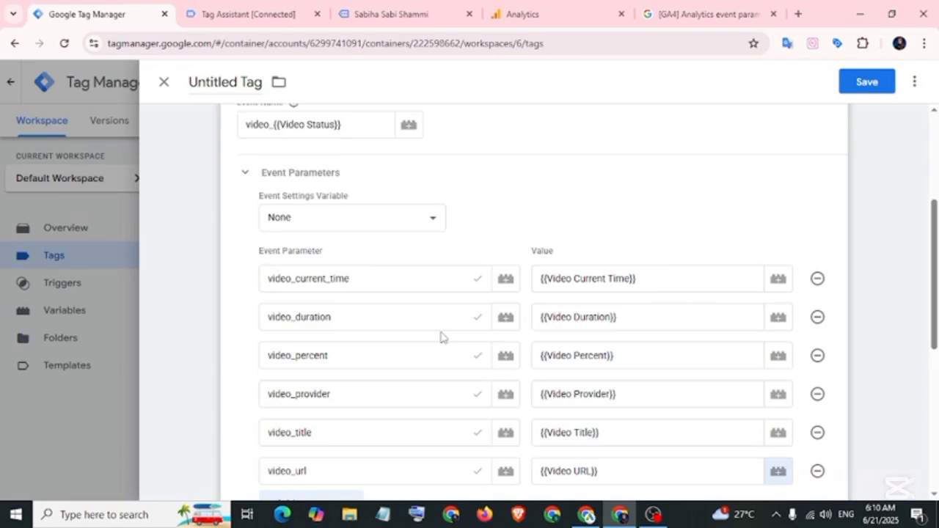
pyautogui.scroll(3, 436, 345)
pyautogui.scroll(-8, 433, 350)
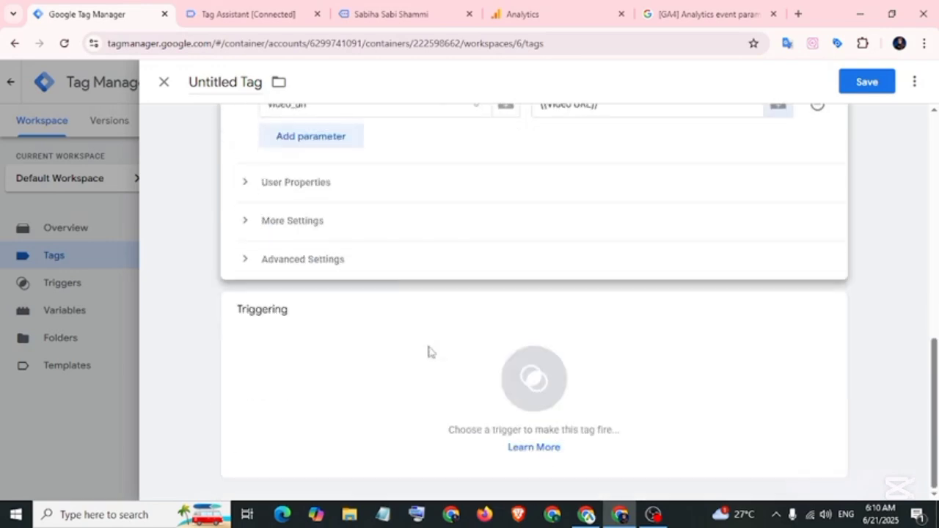
pyautogui.click(517, 378)
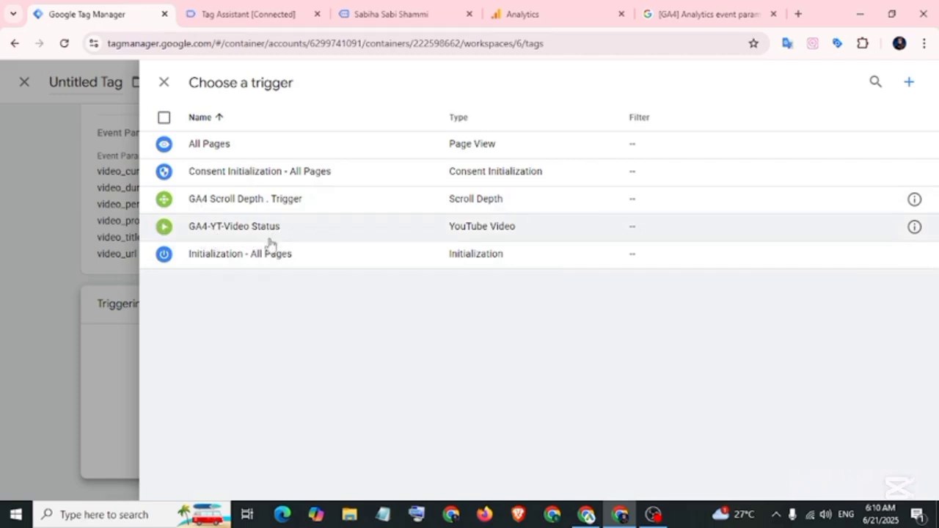
pyautogui.click(248, 228)
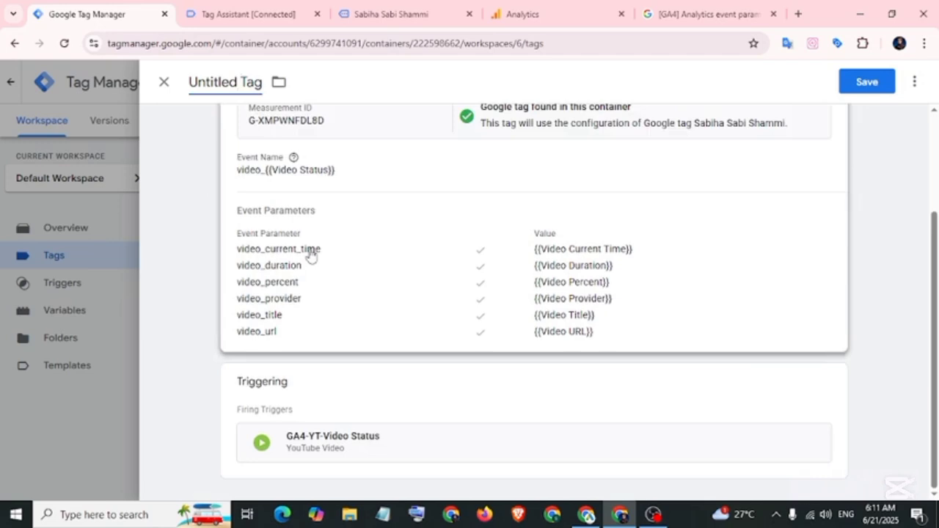
# Step: Name the tag GA4-YT-Video StatusTag and save it
pyautogui.doubleClick(244, 81)
pyautogui.write('GA4-YT-Video Status')
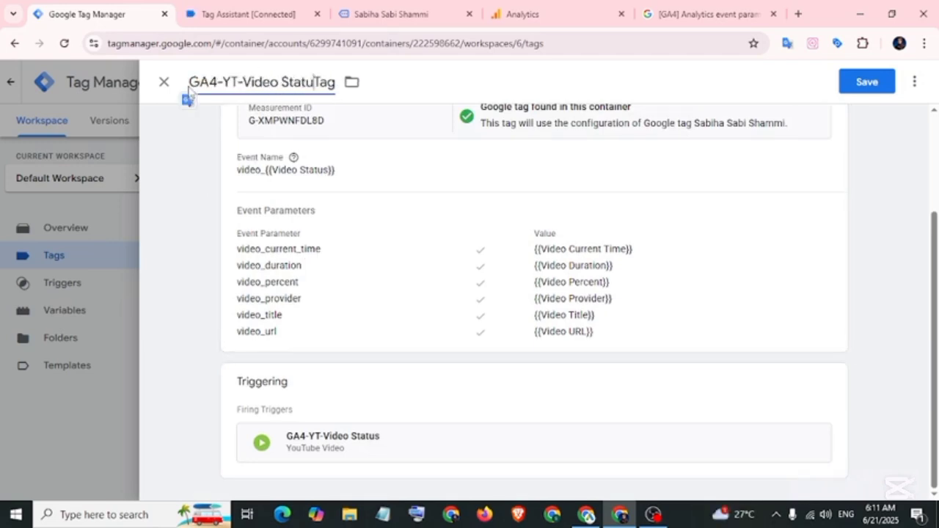
pyautogui.click(867, 83)
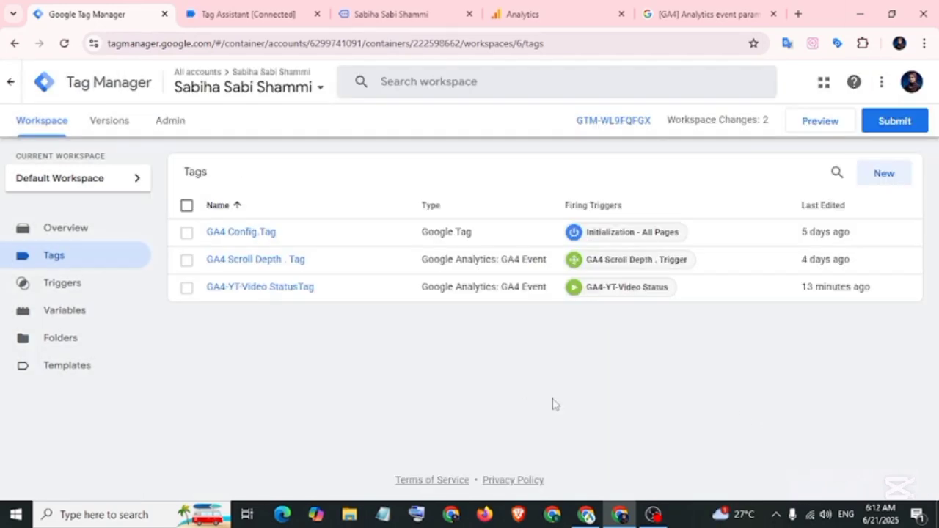
# Step: Preview the container by connecting Tag Assistant to the website, and go to the embedded video on the opened page
pyautogui.click(821, 122)
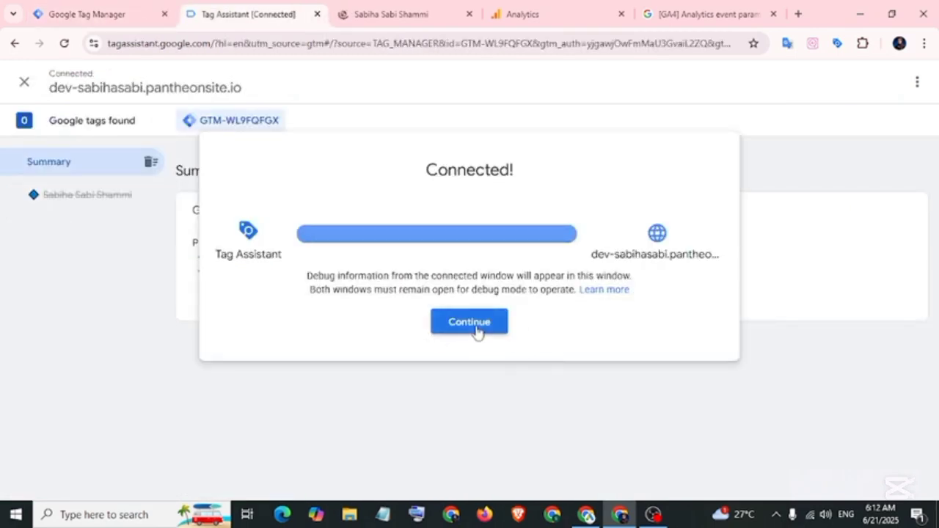
pyautogui.click(477, 329)
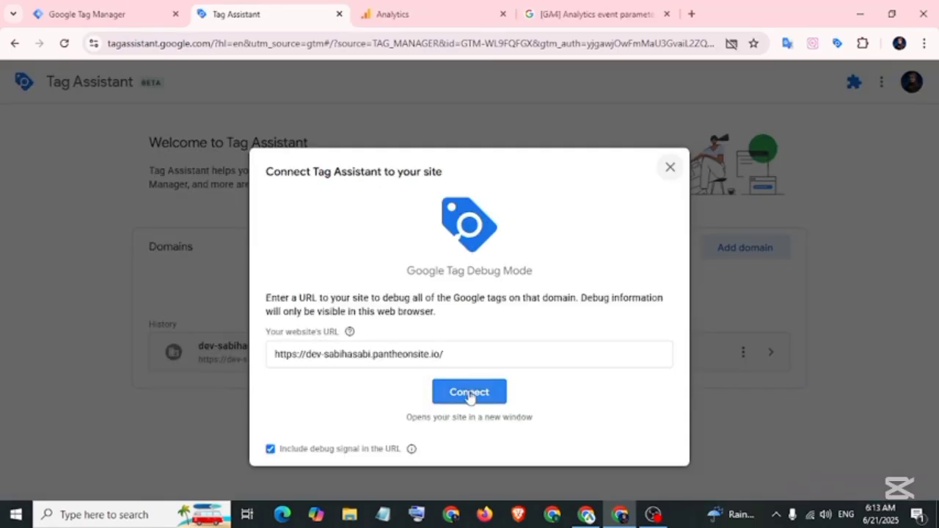
pyautogui.click(470, 391)
pyautogui.scroll(-10, 420, 305)
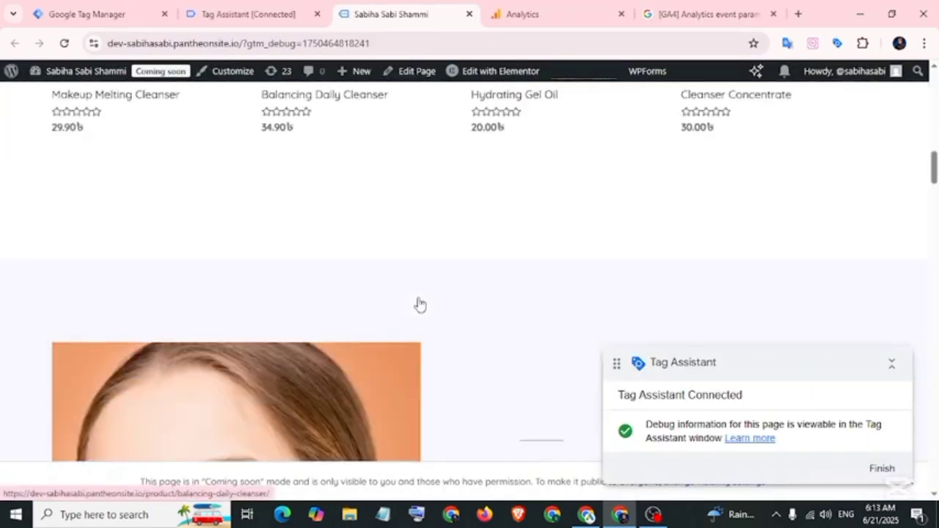
pyautogui.scroll(-15, 420, 304)
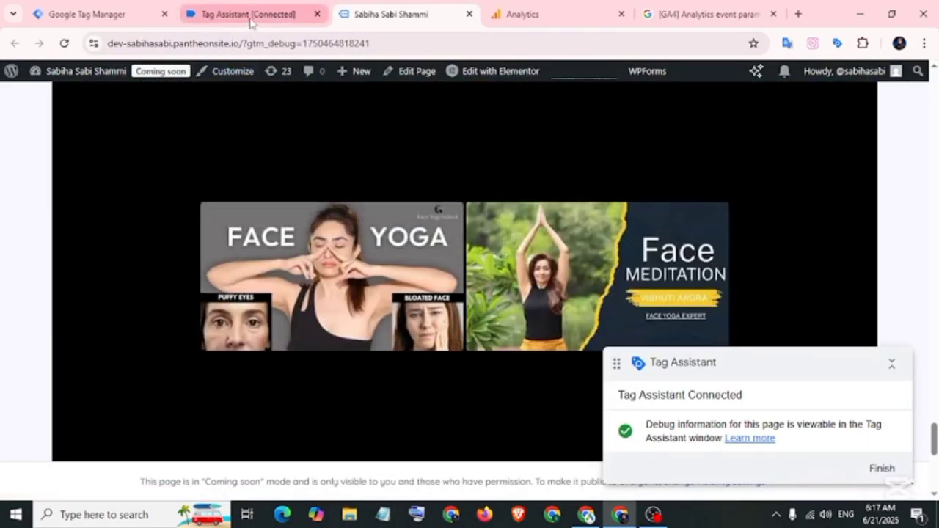
# Step: Check in Tag Assistant which tags fired, in the summary and for YouTube Video events 17 down to 13
pyautogui.click(250, 15)
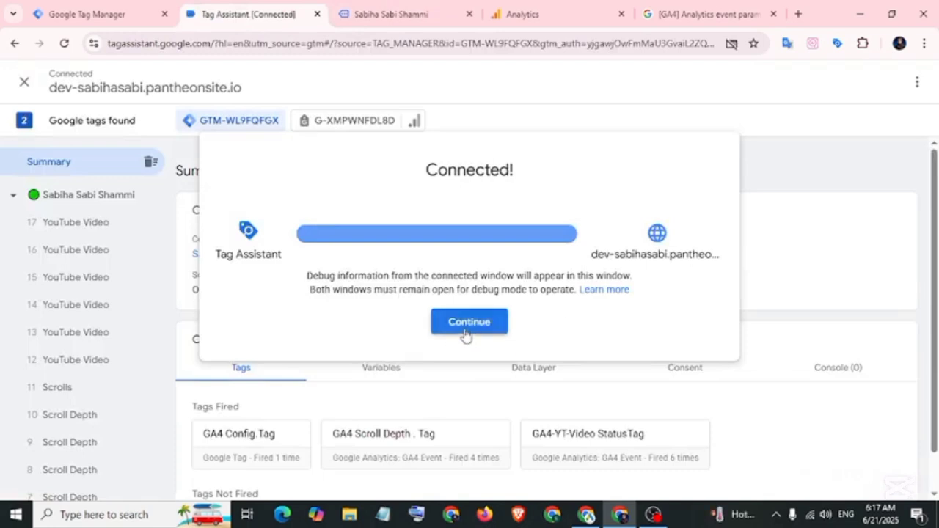
pyautogui.click(466, 331)
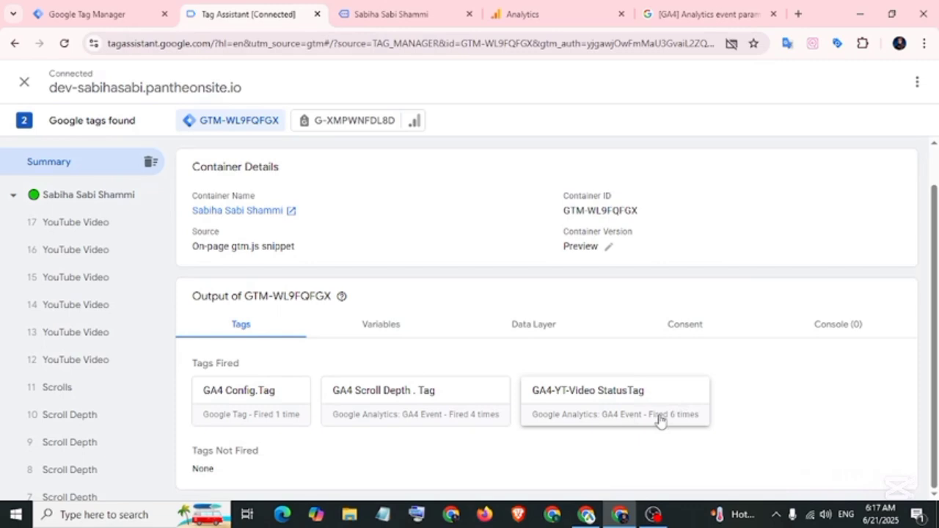
pyautogui.click(131, 224)
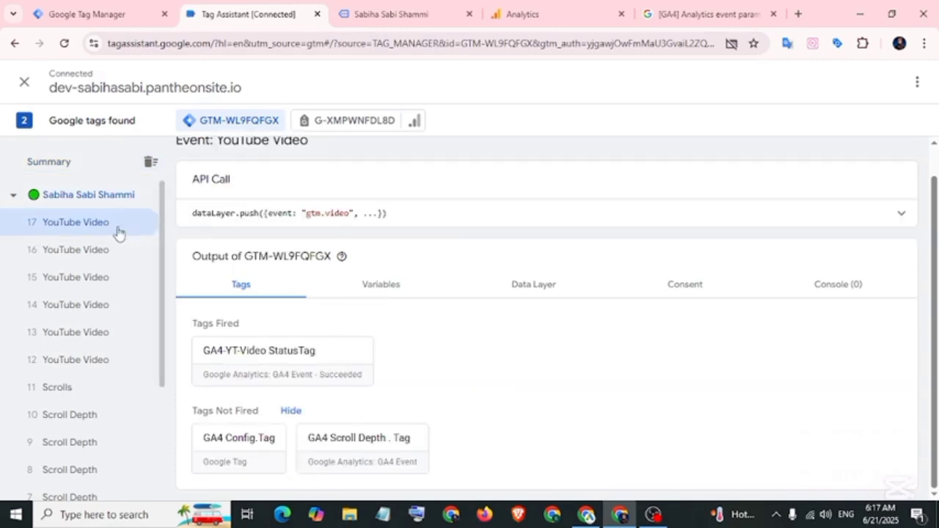
pyautogui.click(121, 249)
pyautogui.click(128, 276)
pyautogui.click(136, 305)
pyautogui.click(143, 332)
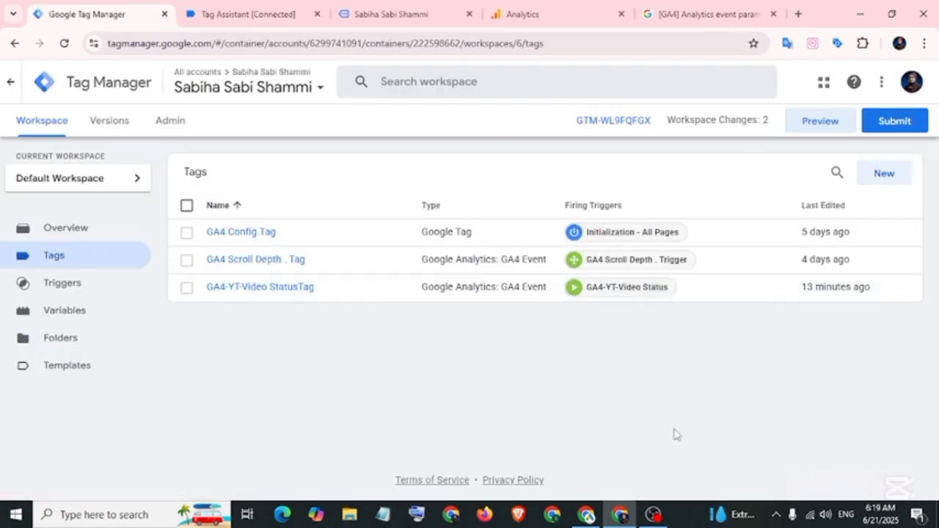